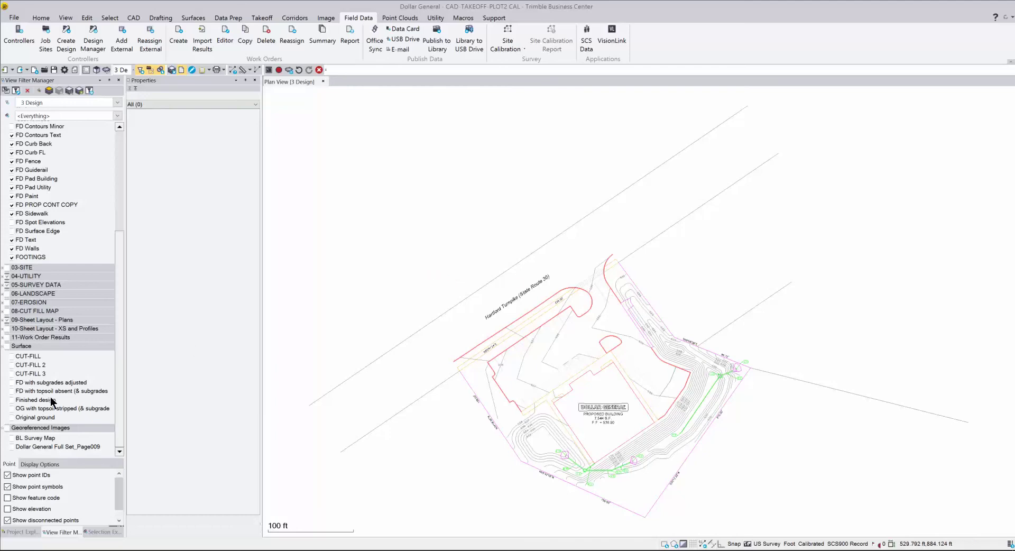
Show the Finished design surface, view its properties, then hide it in the plan again.
left_click(12, 400)
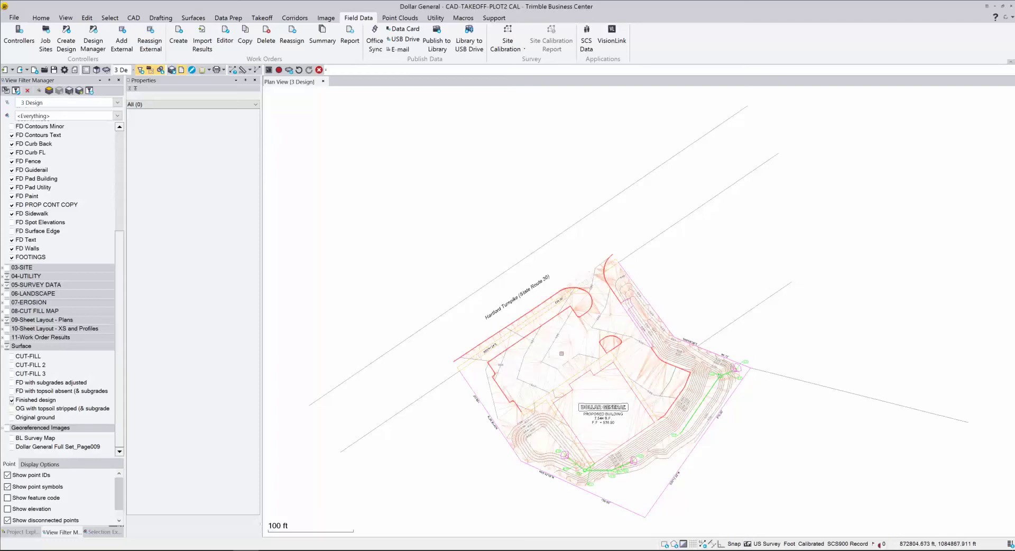
left_click(565, 348)
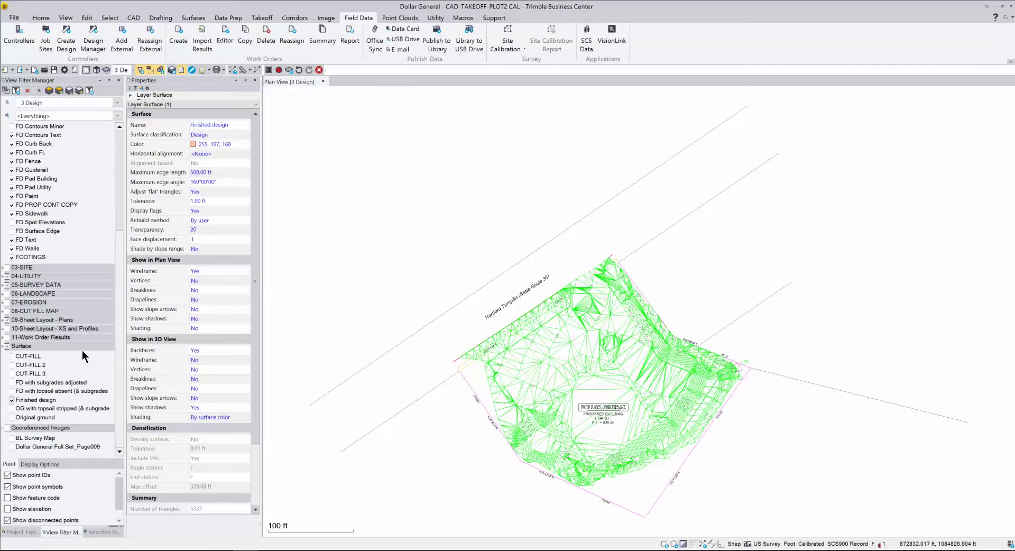
left_click(12, 400)
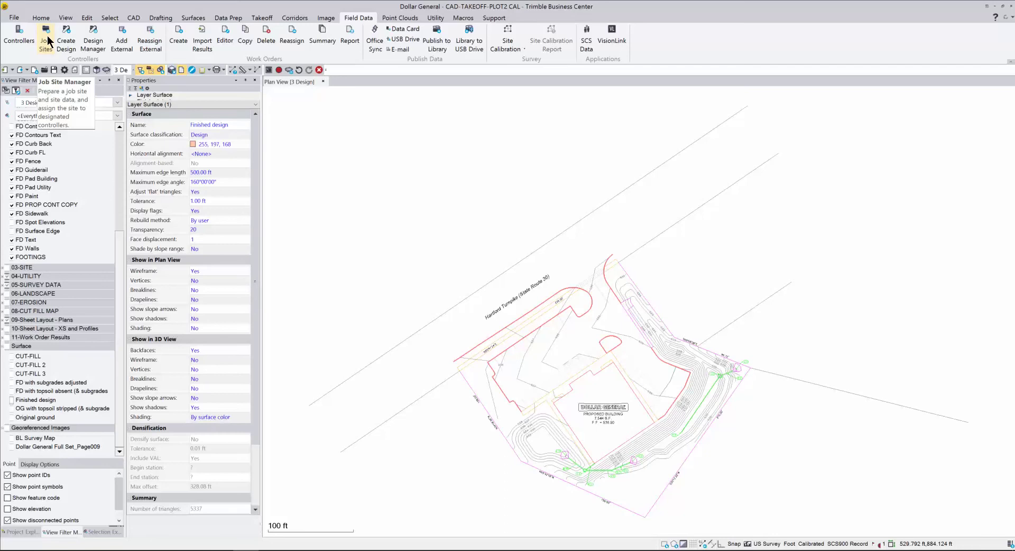
In the Job Site Manager, enter DOLLAR GENERAL EW as the new site name.
left_click(46, 36)
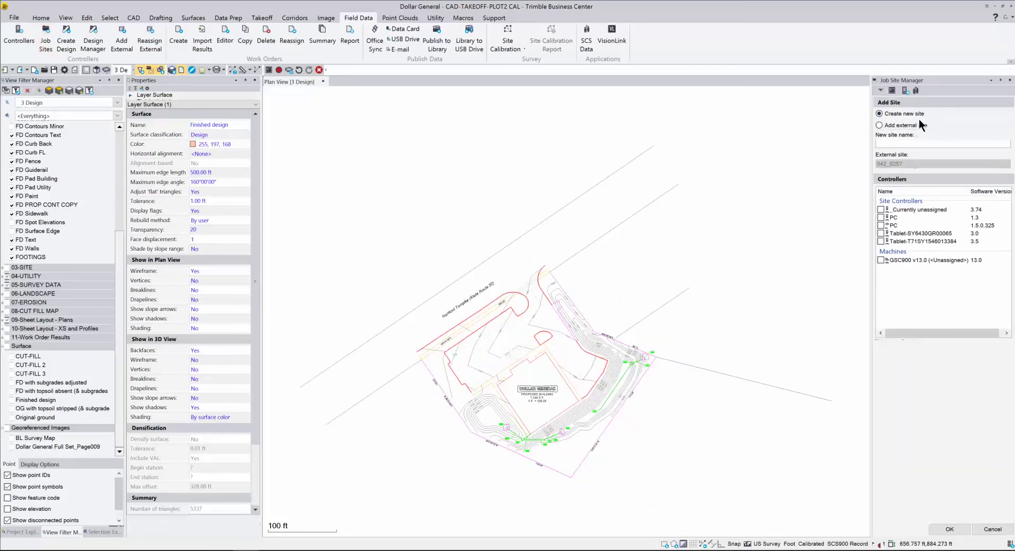
left_click(913, 144)
type("DOLLAR GENERAL EW")
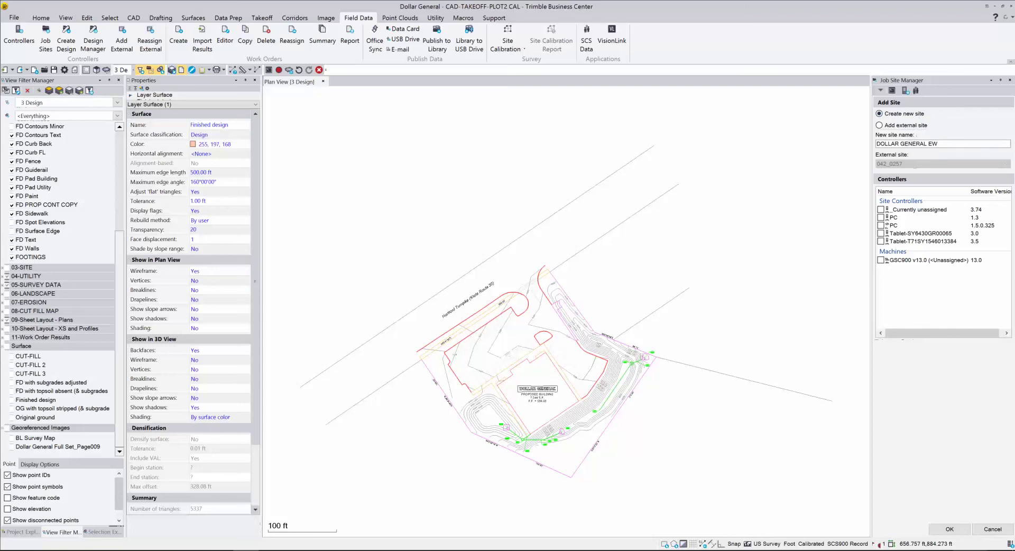
Create the DOLLAR GENERAL EW site, link it to a new Folder-type project library, and close the manager.
left_click(950, 529)
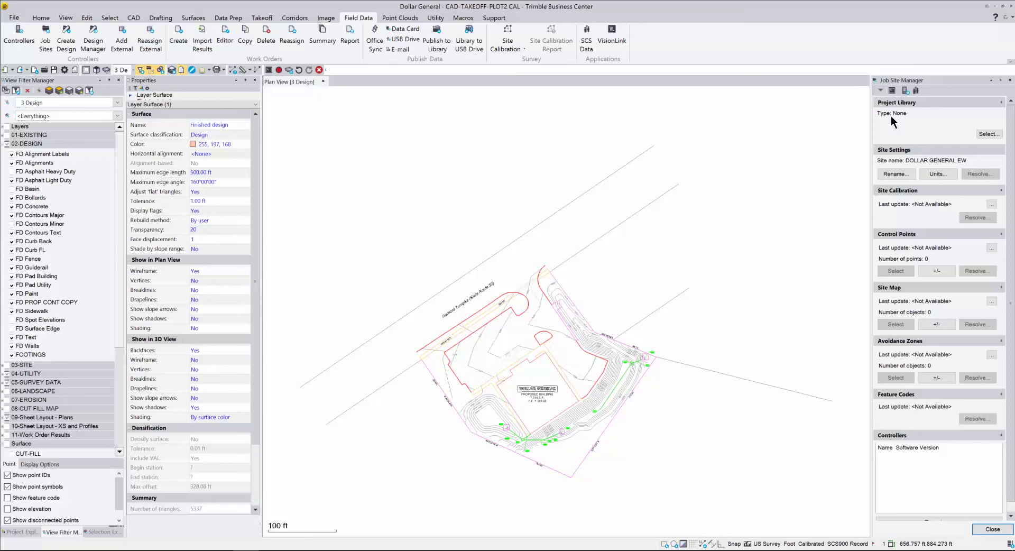
left_click(989, 134)
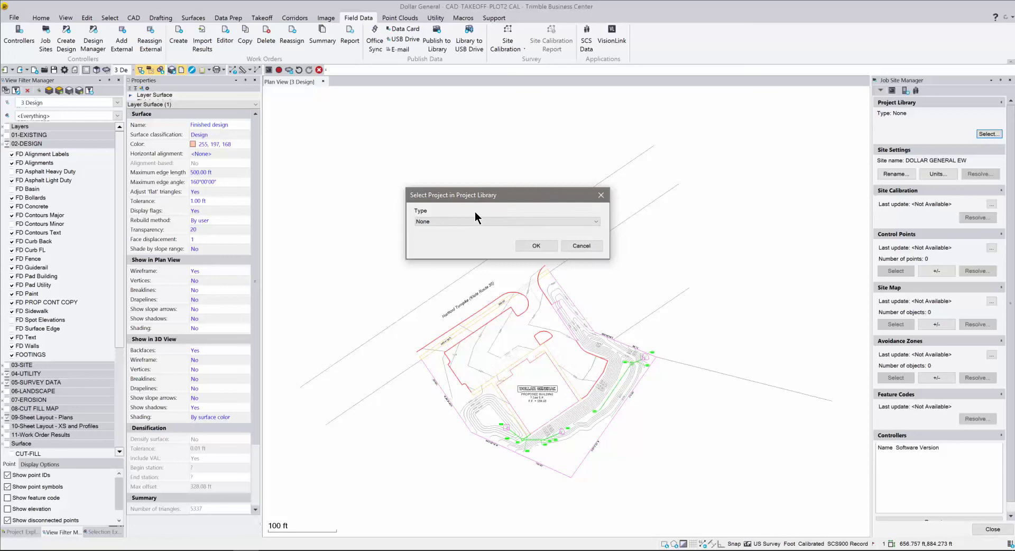
left_click(595, 222)
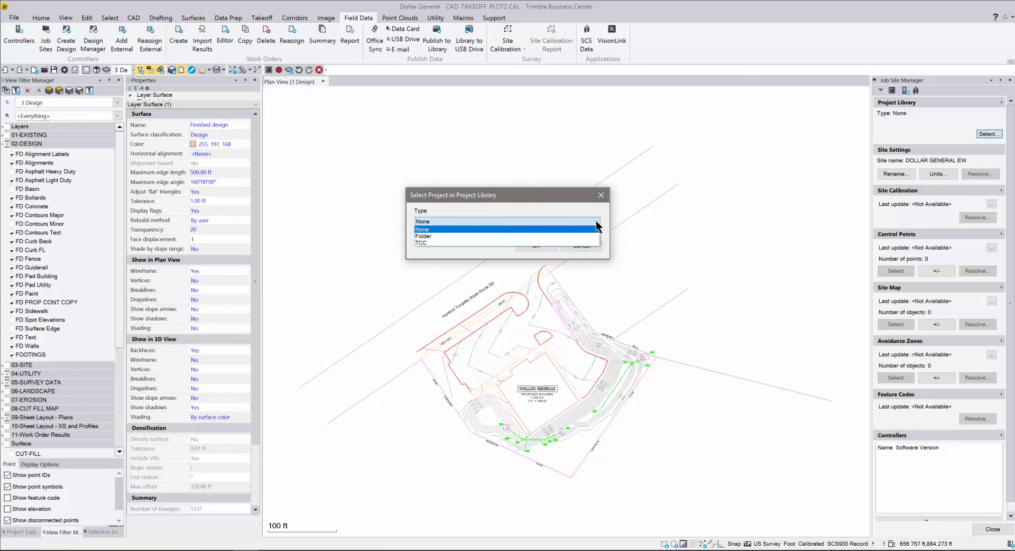
left_click(432, 236)
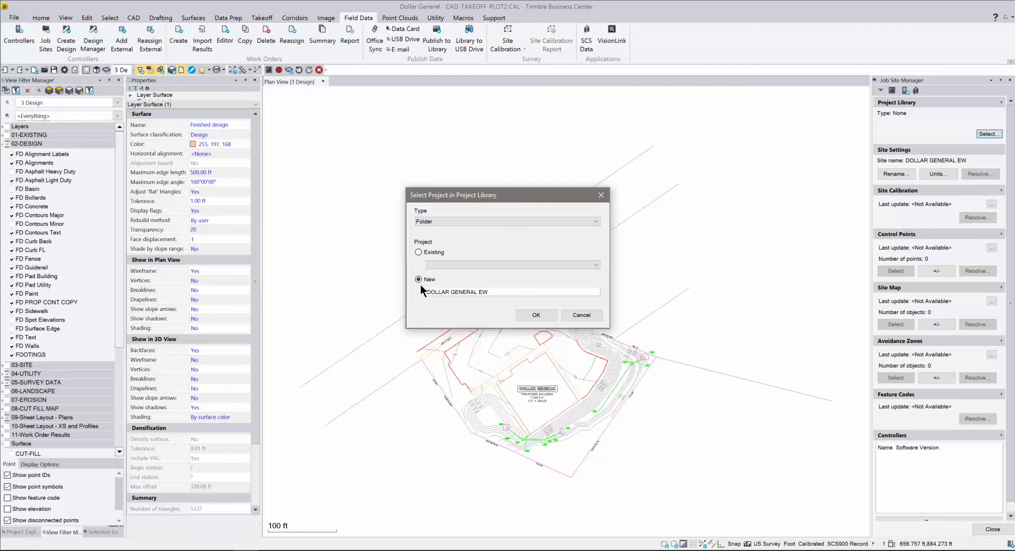
left_click(544, 316)
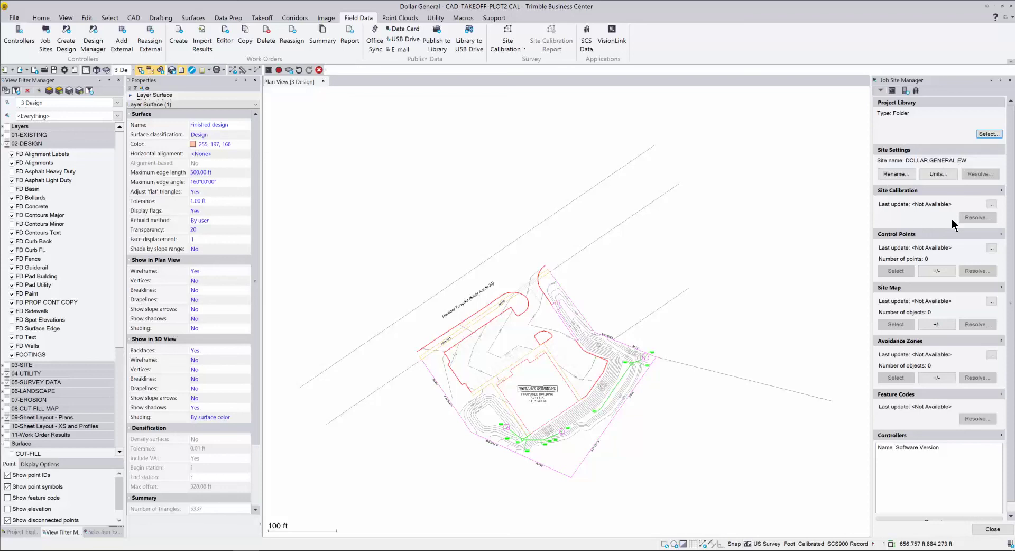
left_click(992, 530)
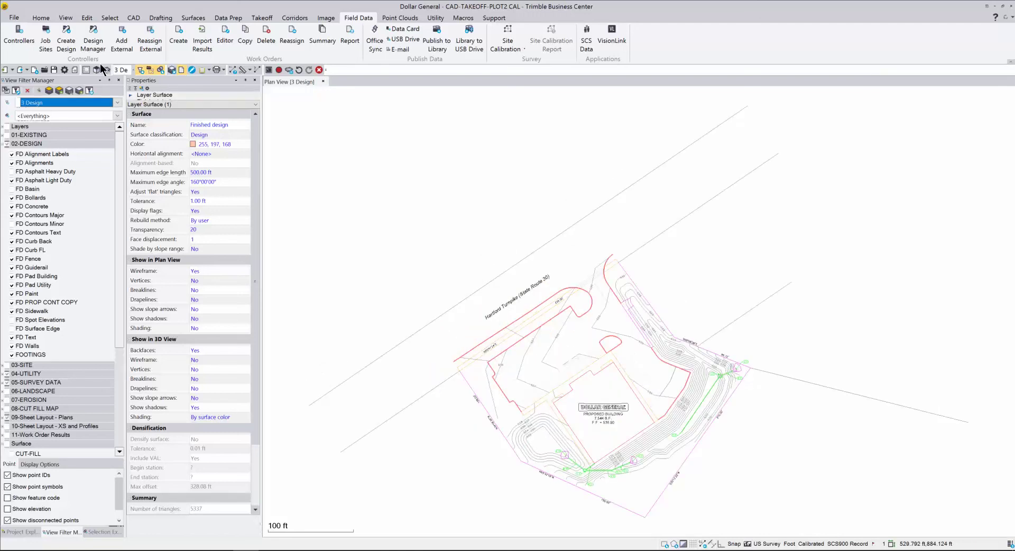
Create a job site design named FINISH GRADE and open its model settings.
left_click(66, 43)
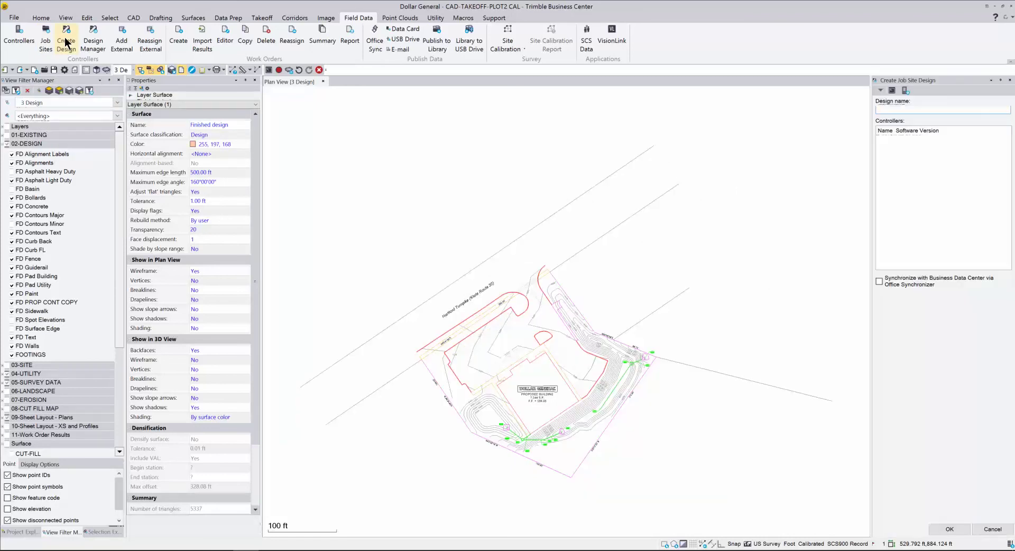
left_click(898, 110)
type("f")
type("FINISH GRADE")
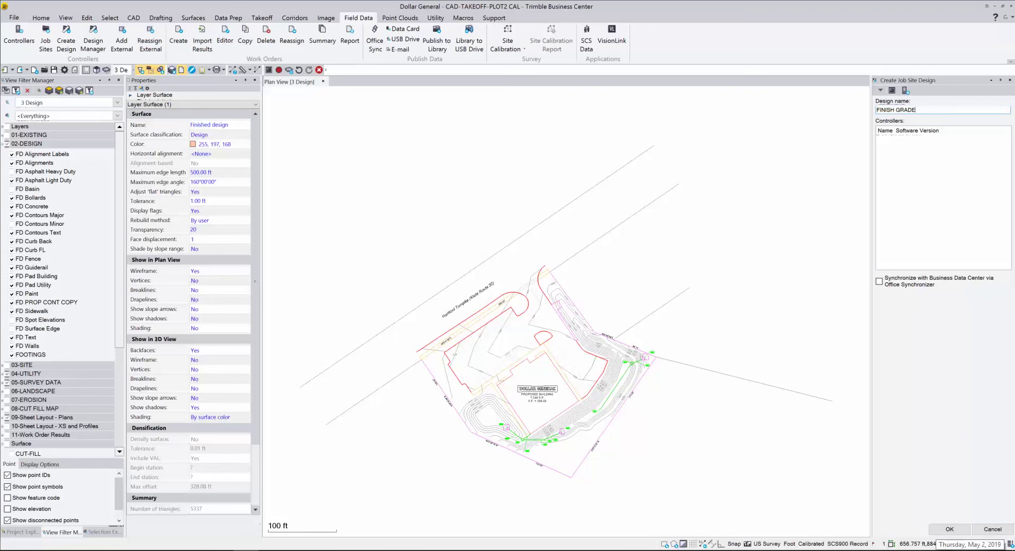
left_click(949, 529)
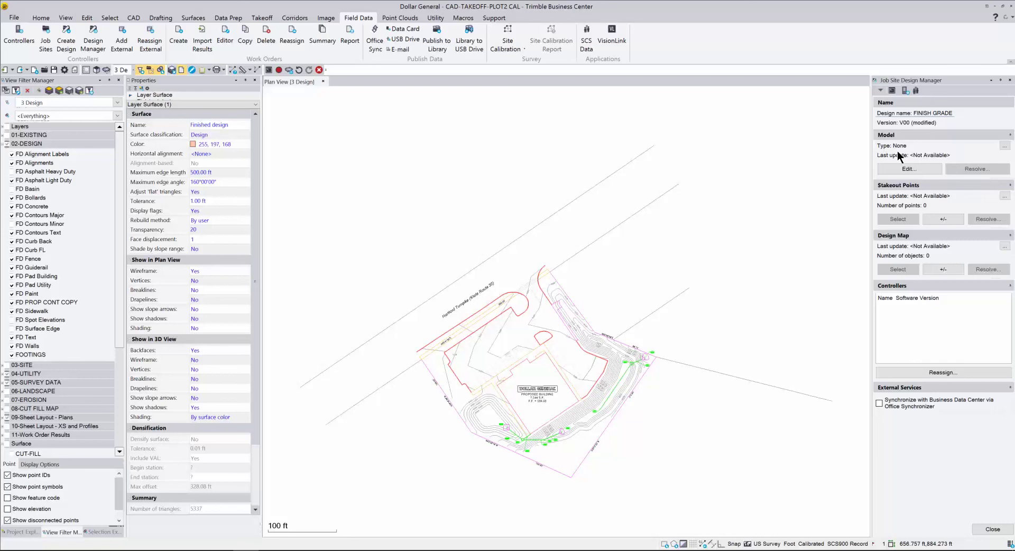
left_click(910, 168)
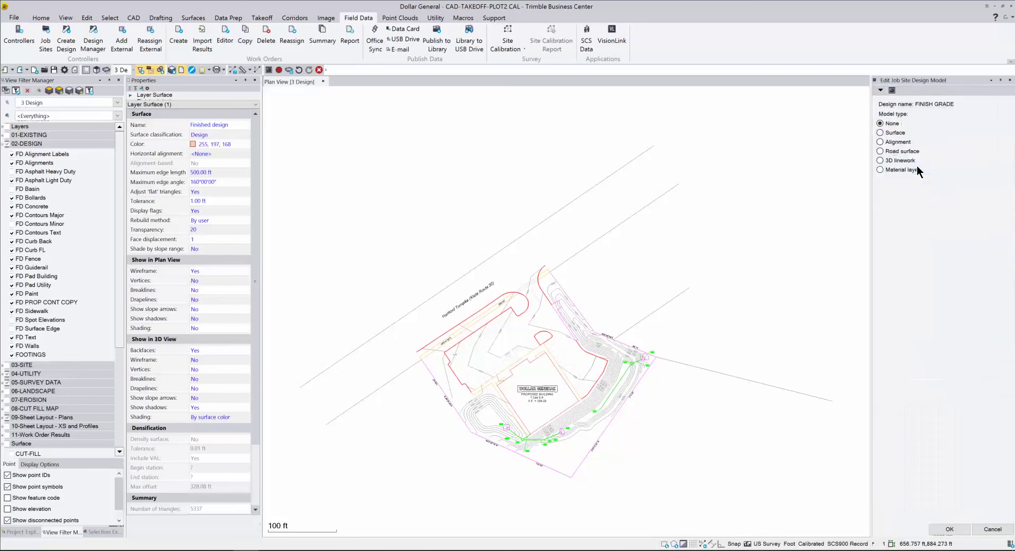
Set FINISH GRADE's model to the Finished design surface.
left_click(881, 132)
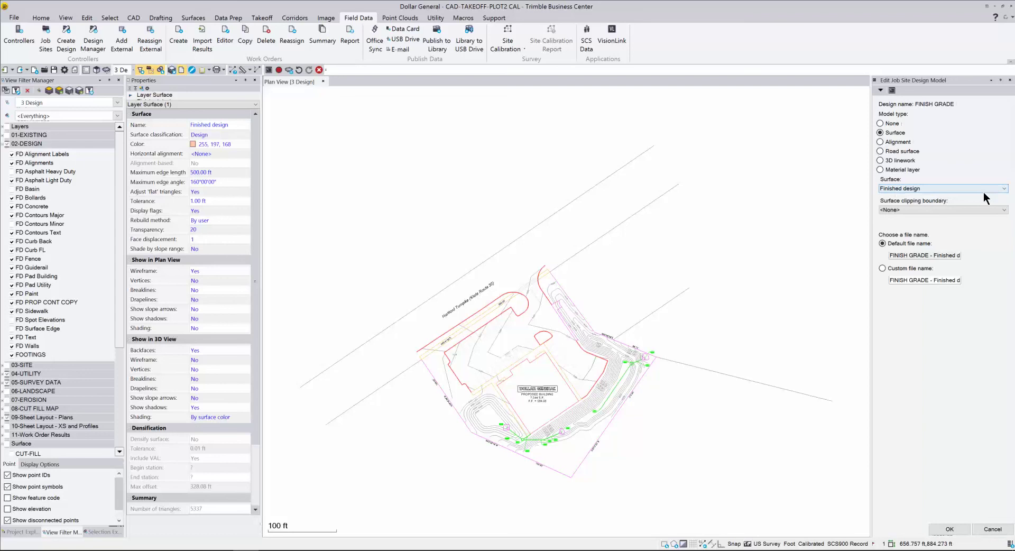
left_click(1002, 189)
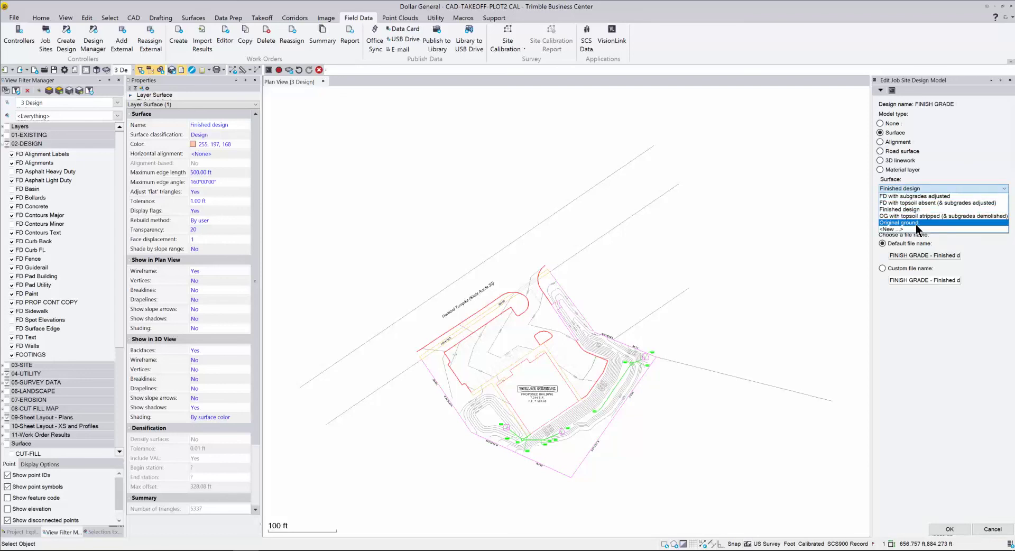
left_click(893, 209)
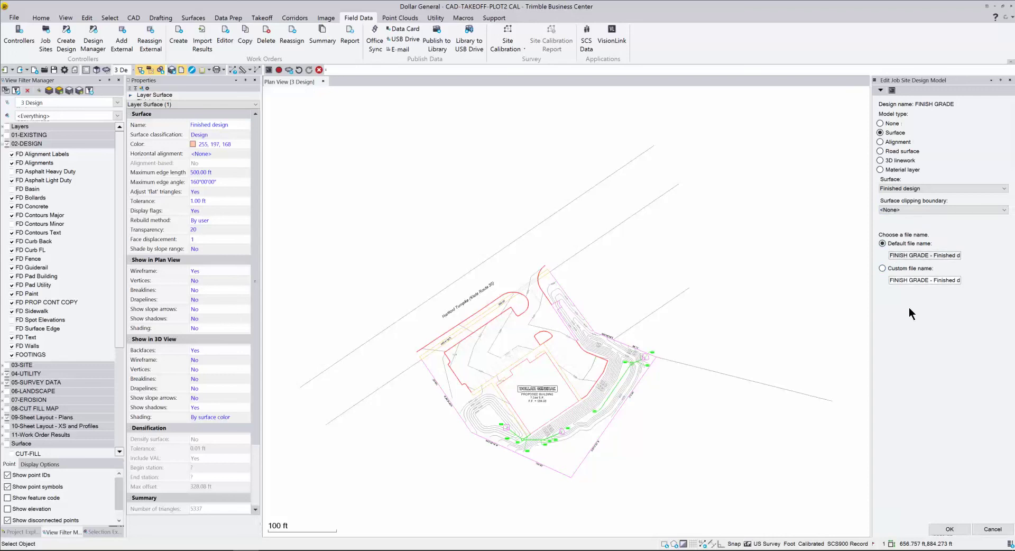
left_click(955, 530)
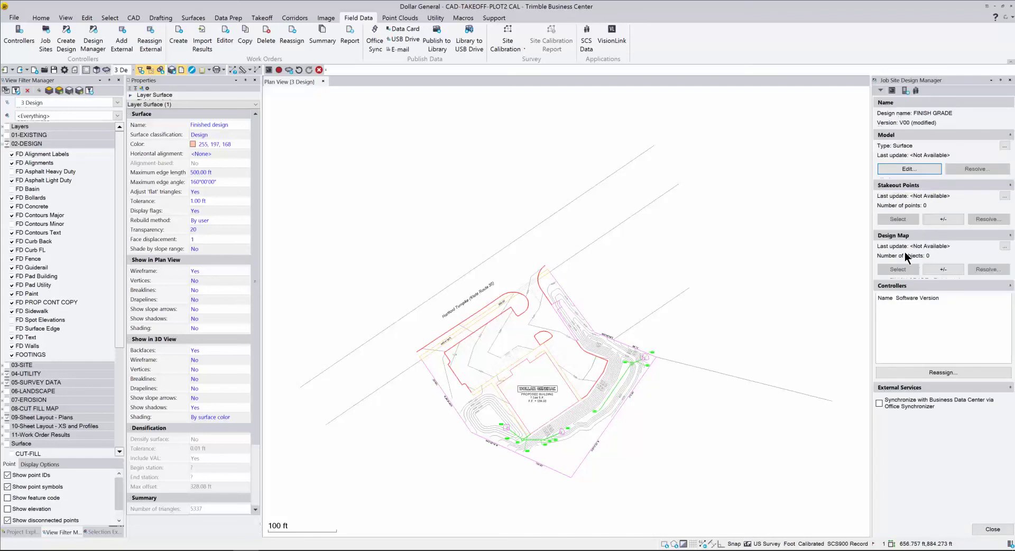
left_click(950, 270)
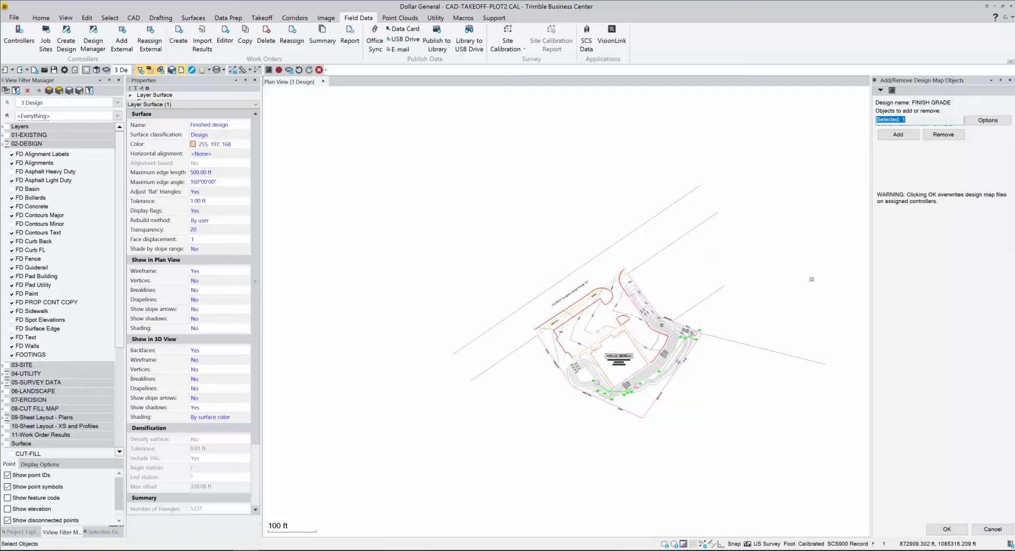
Add all 273 objects of the site drawing to the FINISH GRADE design map.
left_click(811, 278)
scroll(809, 281, "down", 2)
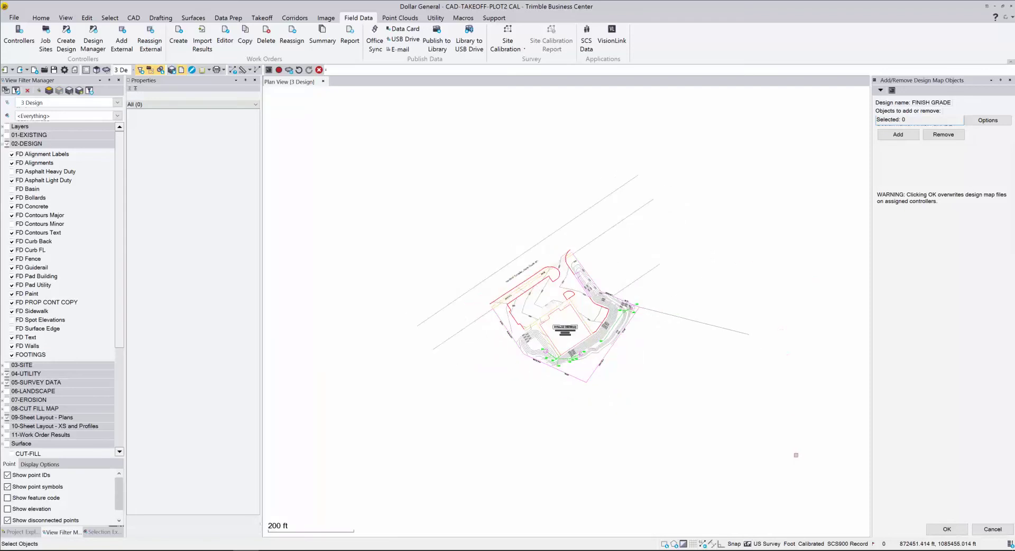
mouse_move(805, 458)
left_mouse_down()
mouse_move(377, 170)
mouse_move(339, 115)
left_mouse_up()
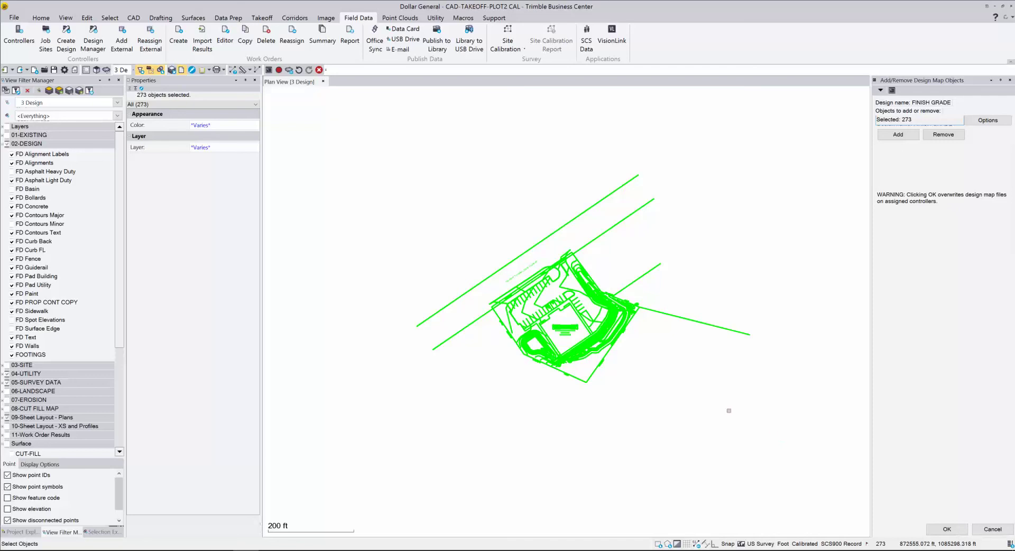
left_click(902, 135)
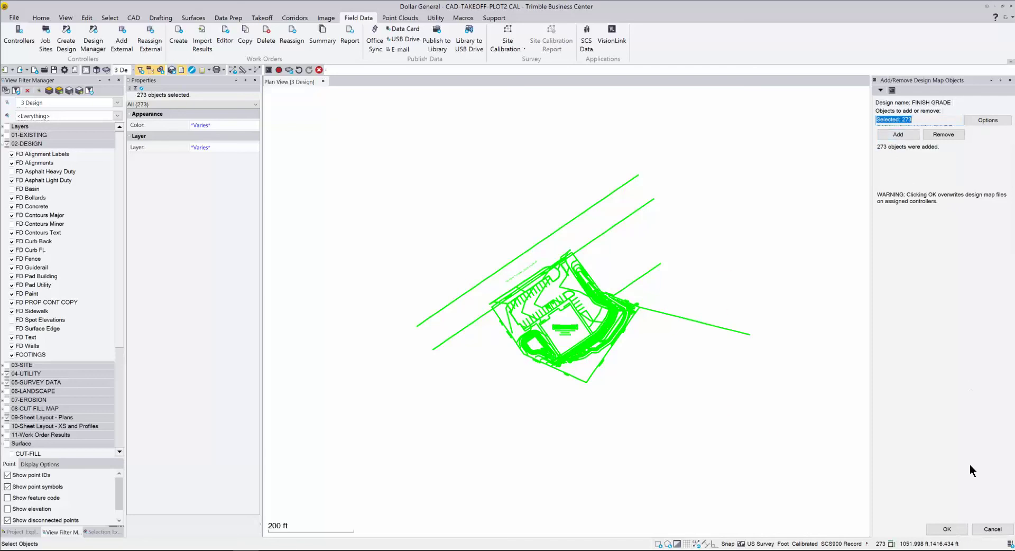
left_click(946, 528)
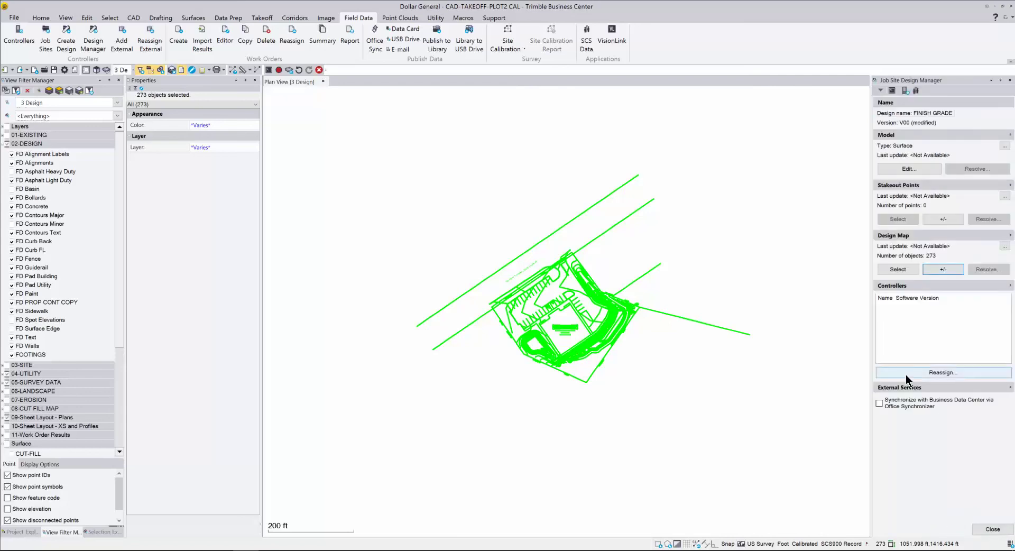
Close the Design Manager, deselect everything, and start Publish to Library.
left_click(991, 529)
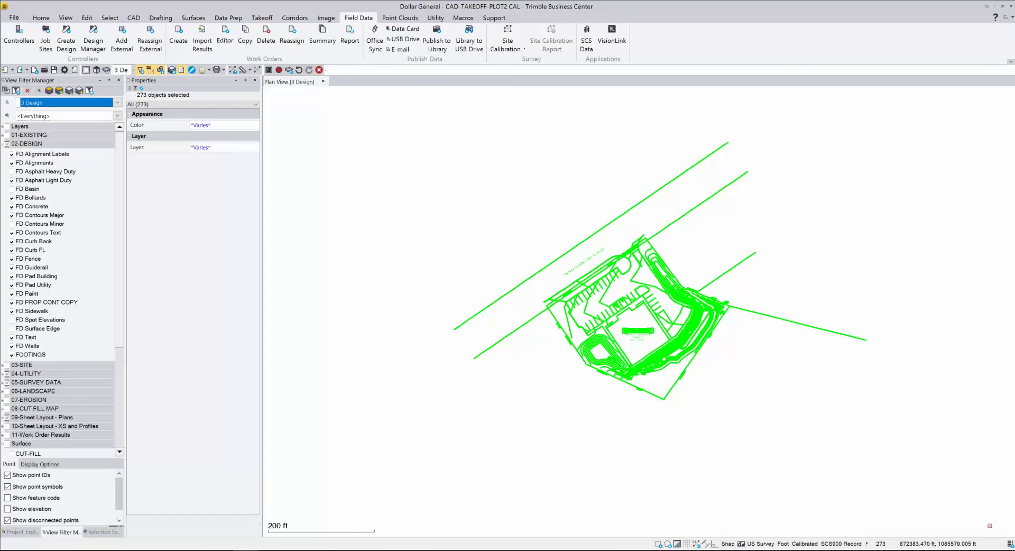
key("Escape")
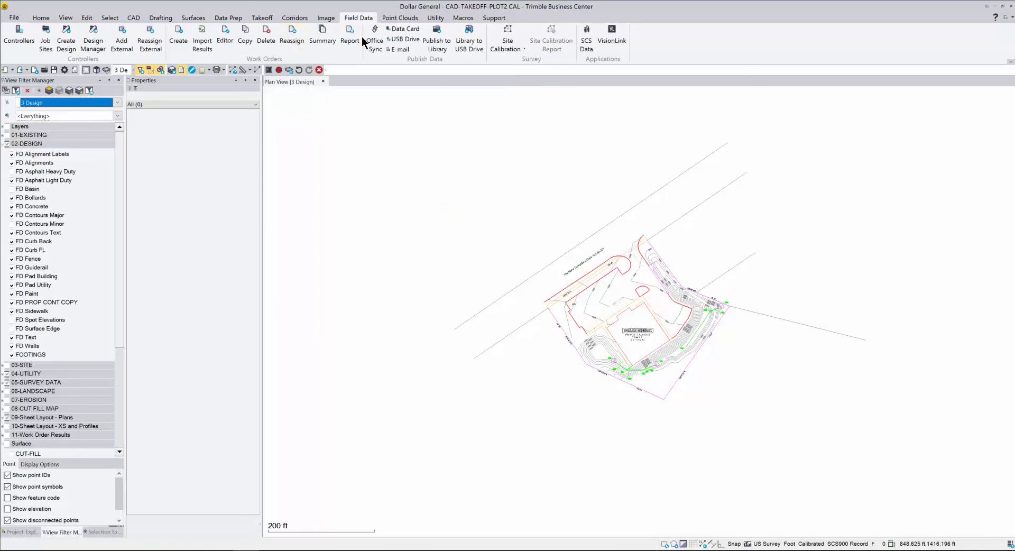
left_click(439, 42)
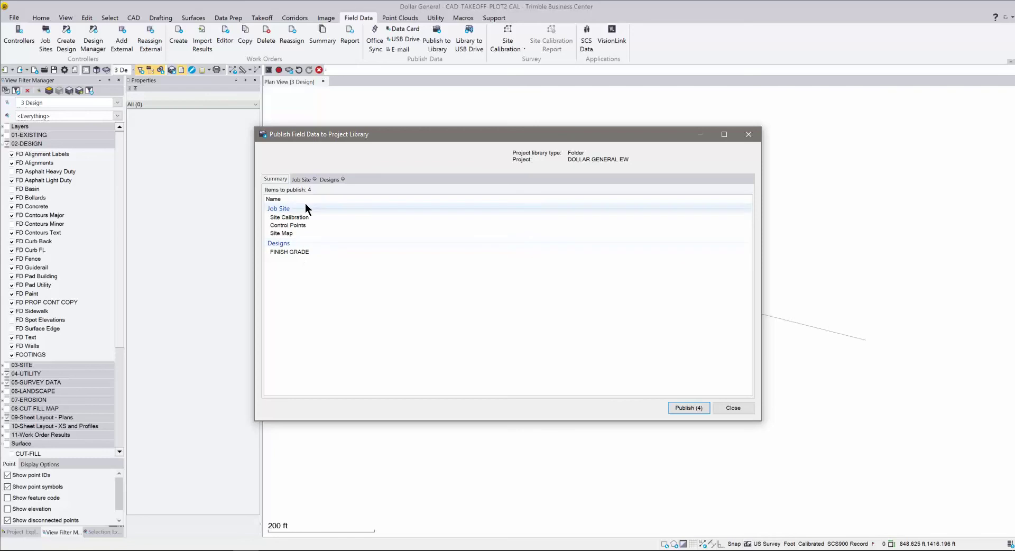
Publish Site Calibration, Control Points, Site Map and FINISH GRADE (4 items) and acknowledge success.
left_click(302, 180)
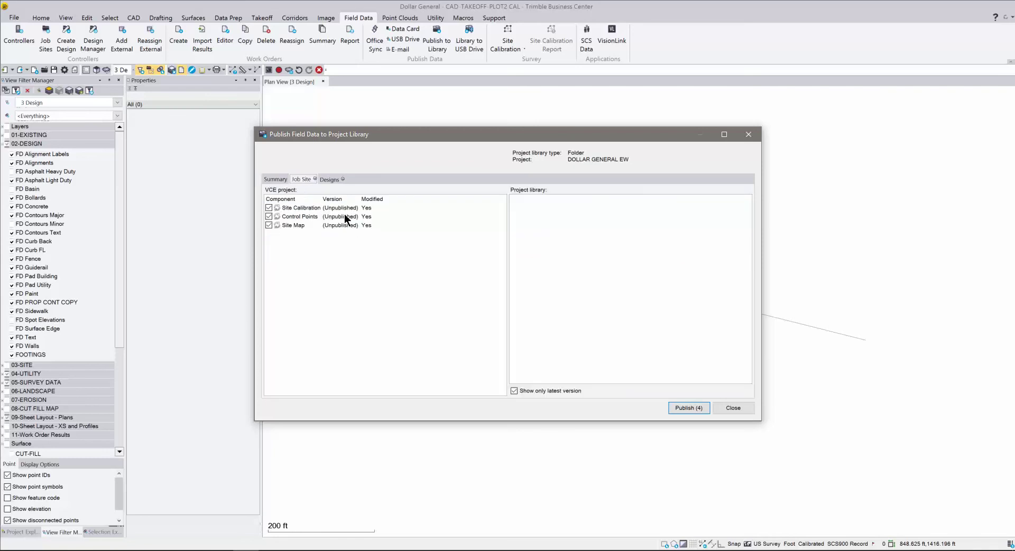
left_click(688, 407)
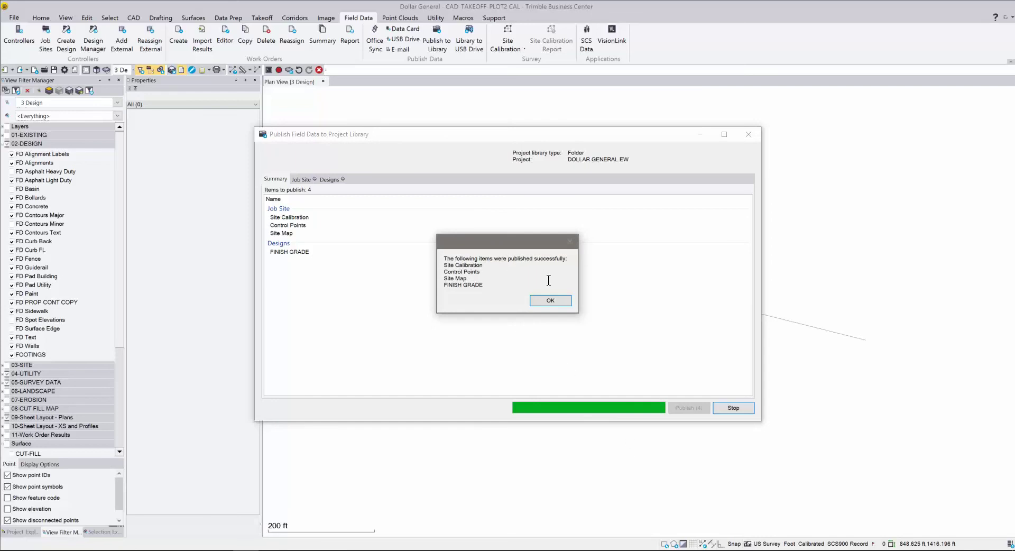
left_click(551, 300)
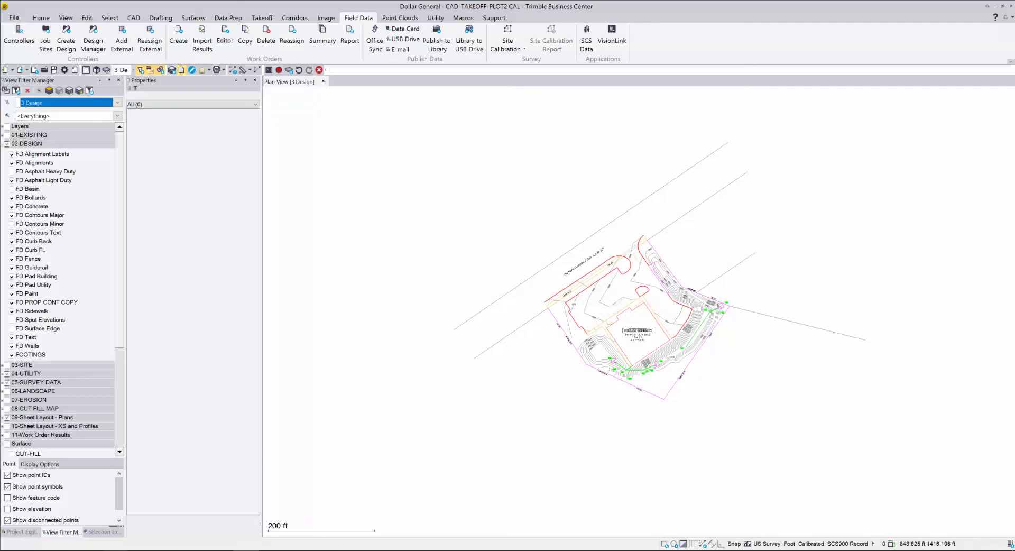
Switch to the File Explorer window on C:\ and select the ProjectLibrary folder.
left_click(115, 550)
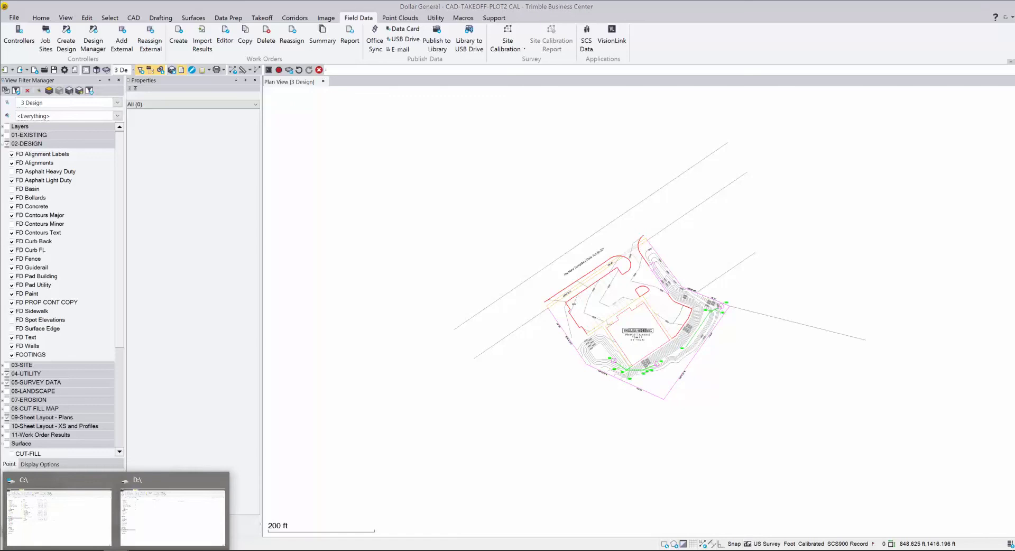
left_click(80, 483)
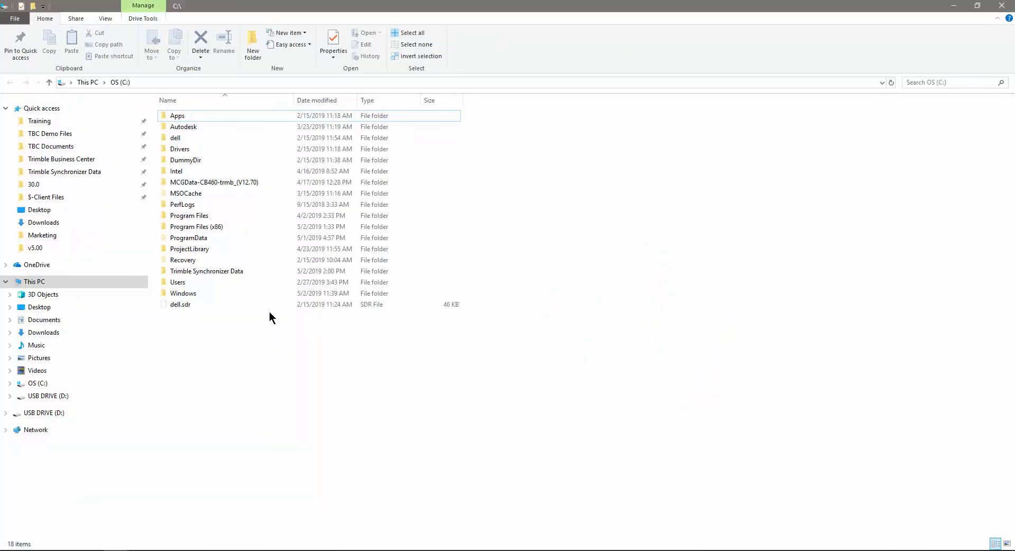
left_click(186, 250)
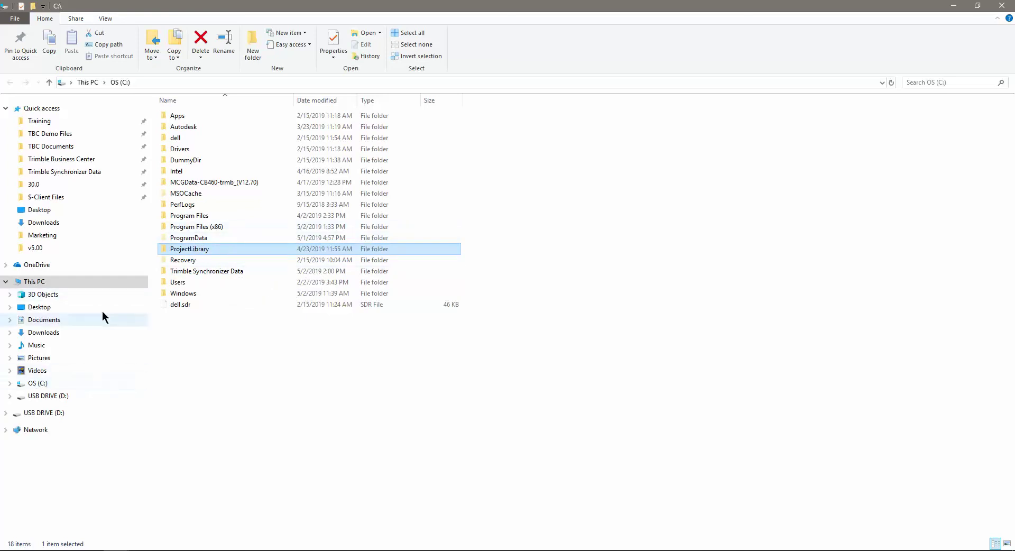
double_click(189, 250)
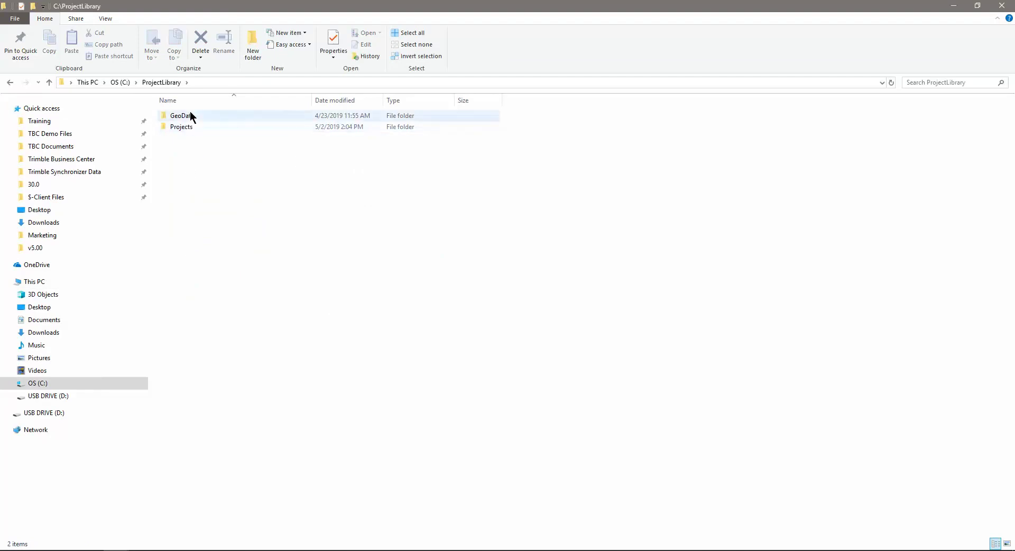
double_click(197, 126)
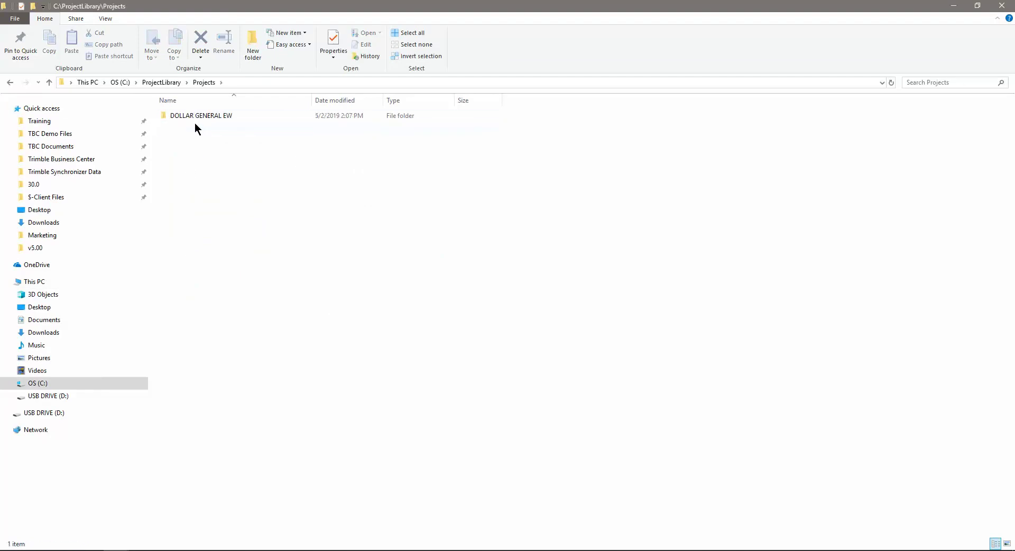
left_click(176, 115)
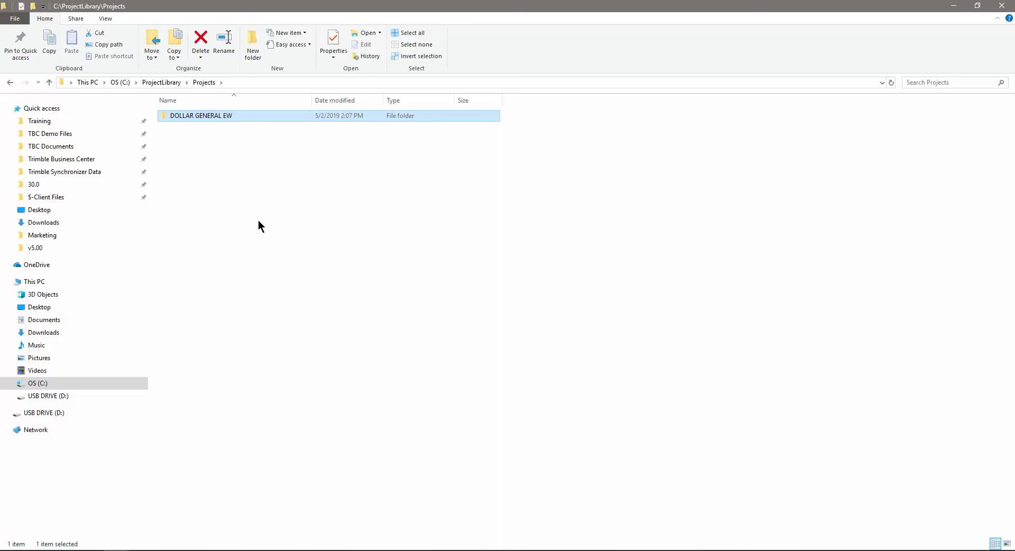
double_click(227, 116)
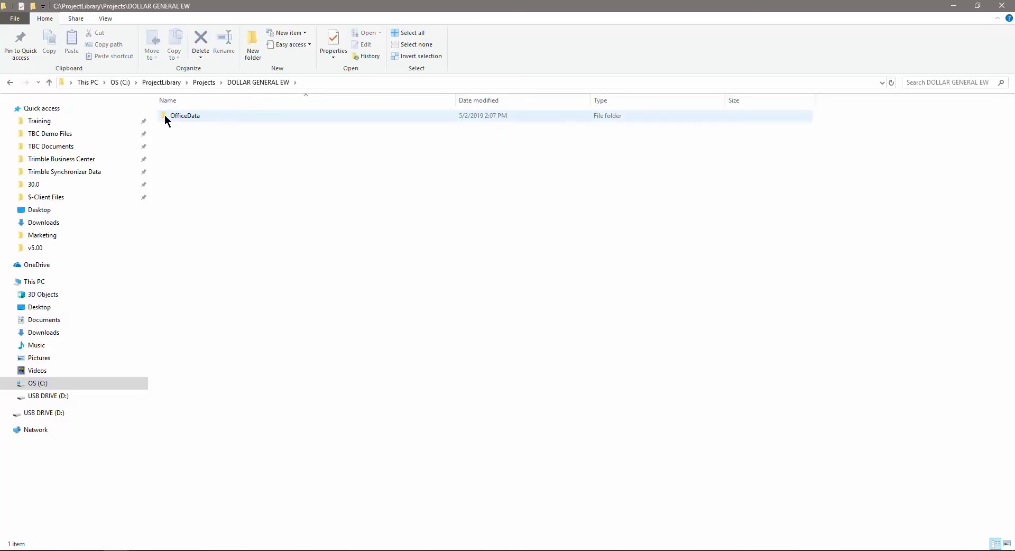
double_click(217, 117)
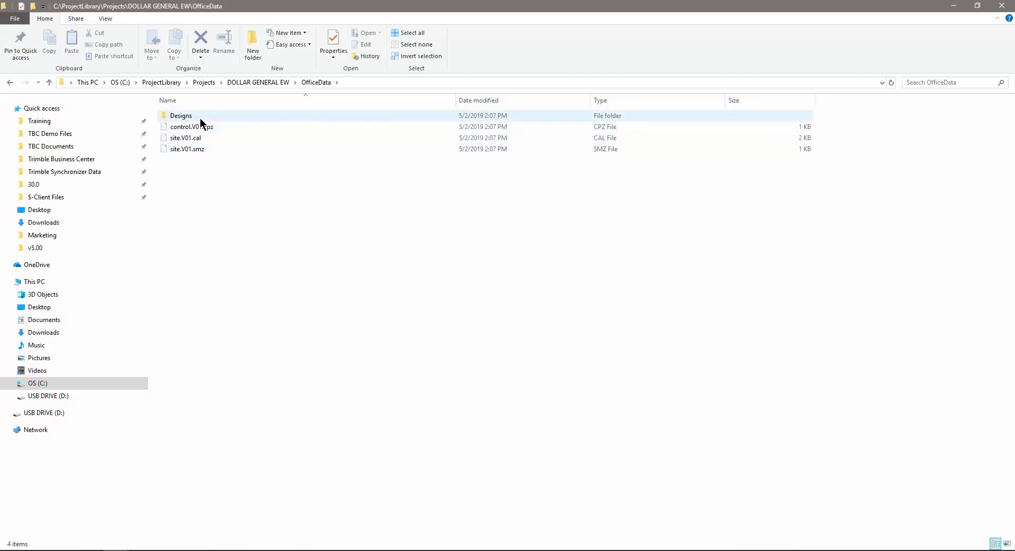
double_click(186, 117)
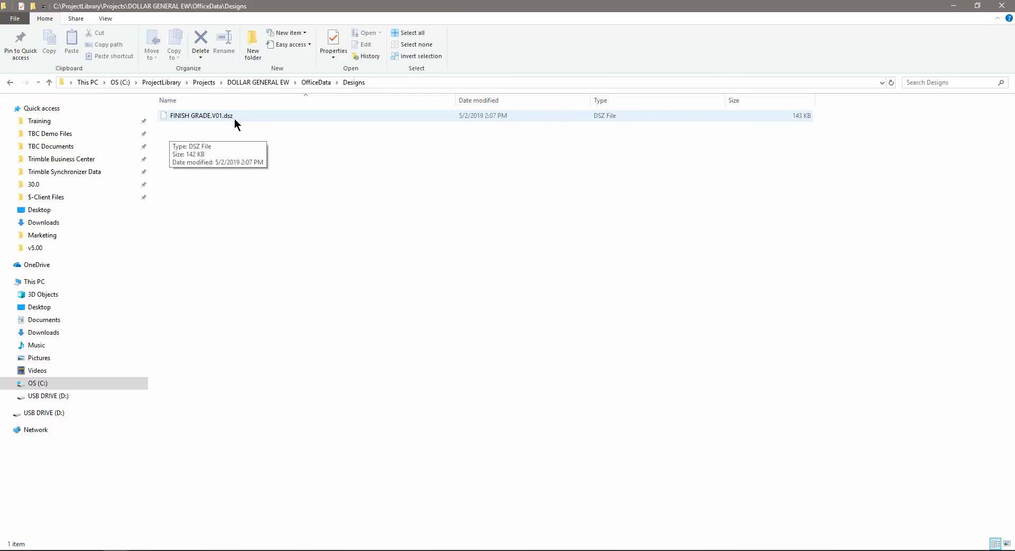
left_click(10, 83)
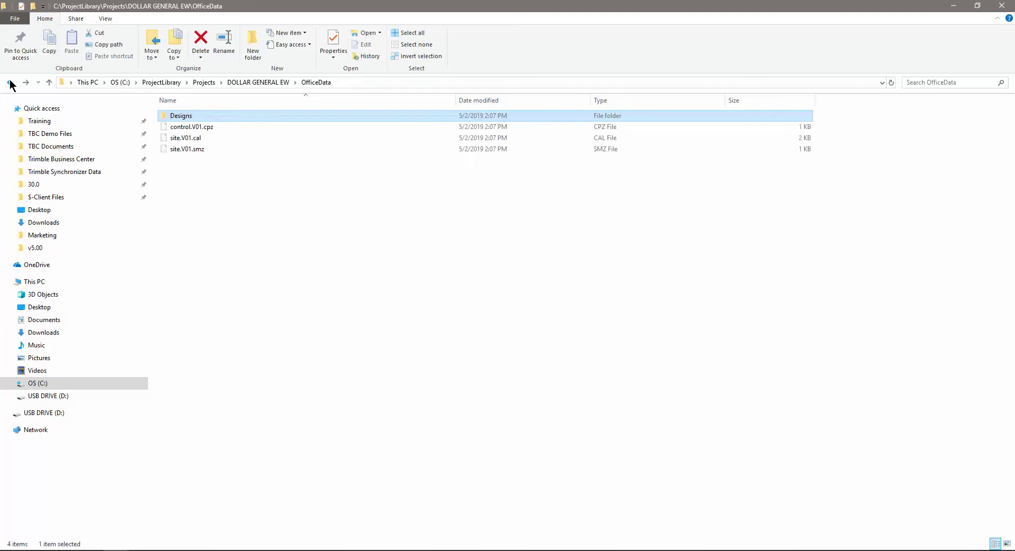
left_click(10, 83)
left_click(10, 83)
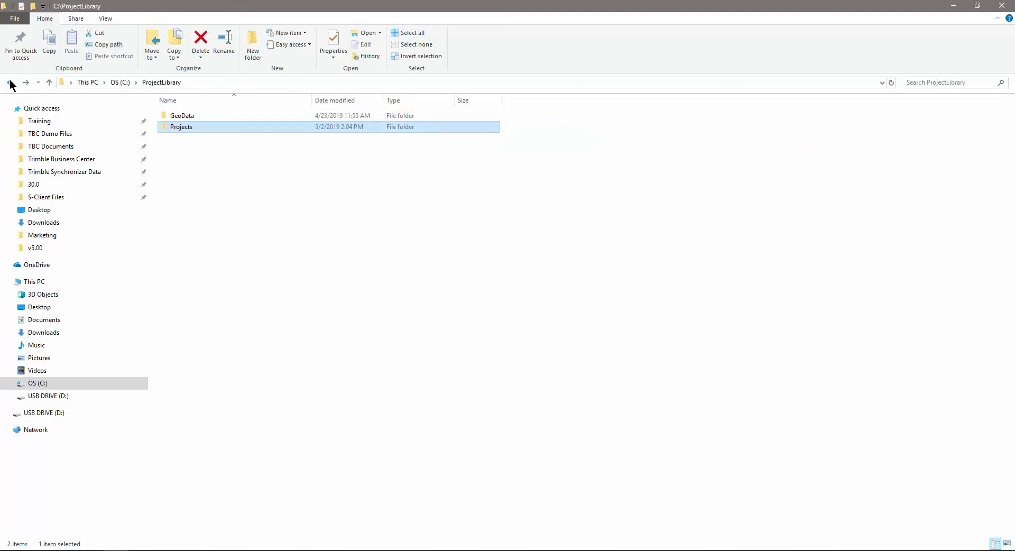
left_click(10, 83)
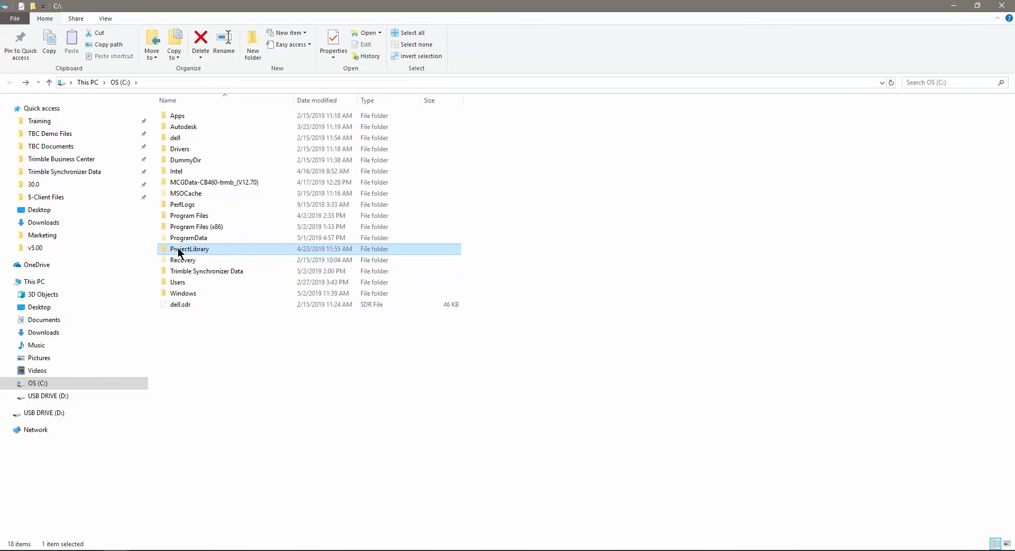
Check the USB drive is empty, then copy the ProjectLibrary folder from C:.
mouse_move(200, 256)
left_click(52, 398)
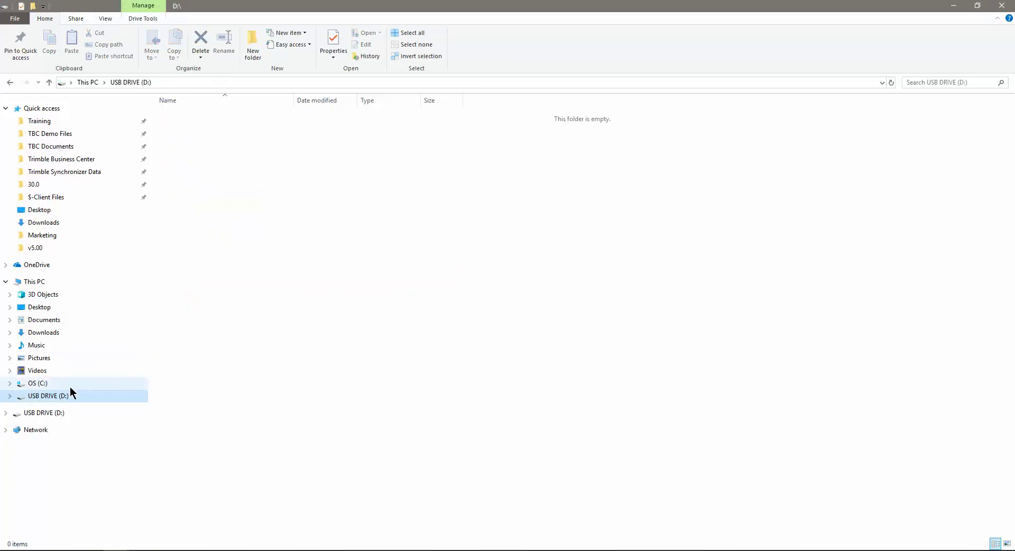
left_click(52, 384)
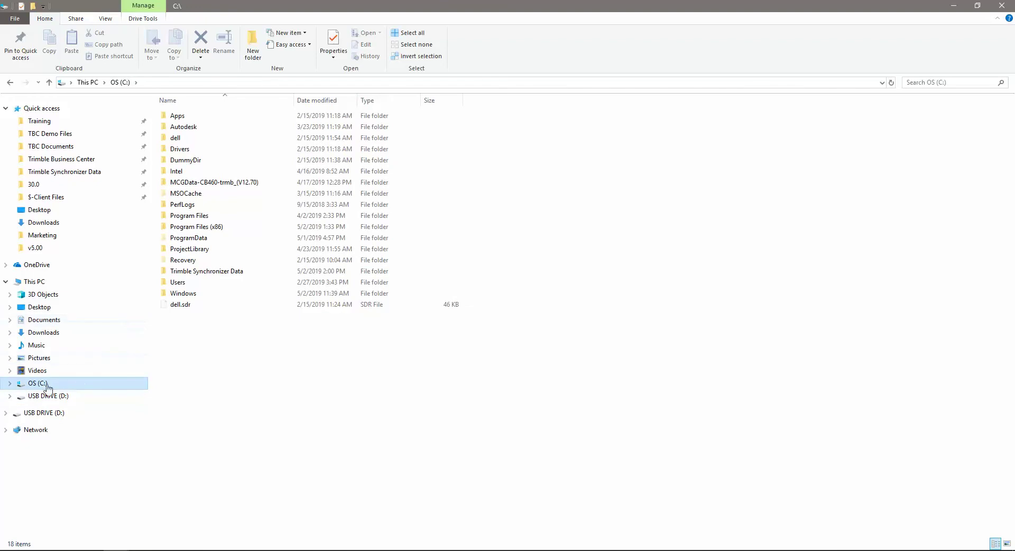
left_click(194, 253)
right_click(193, 252)
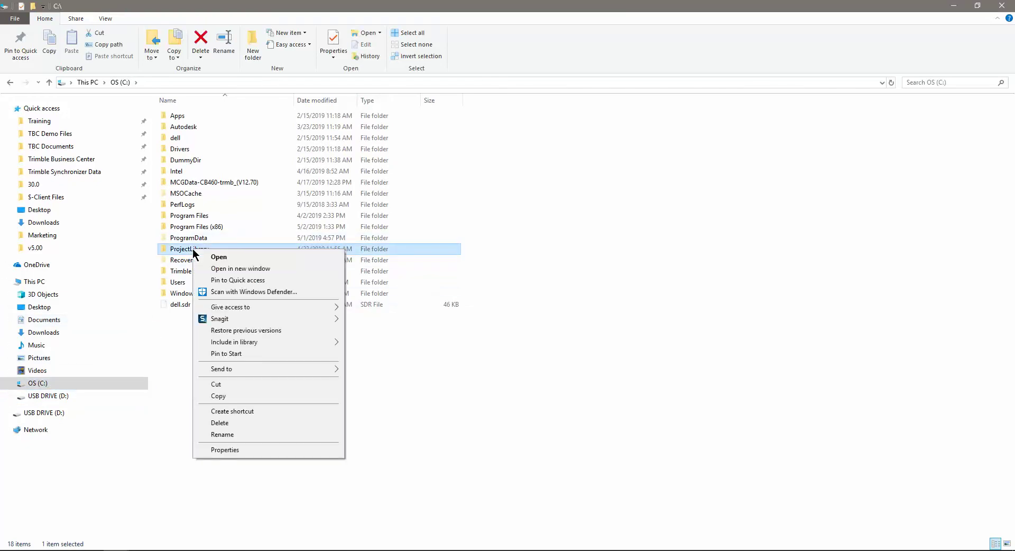
left_click(223, 396)
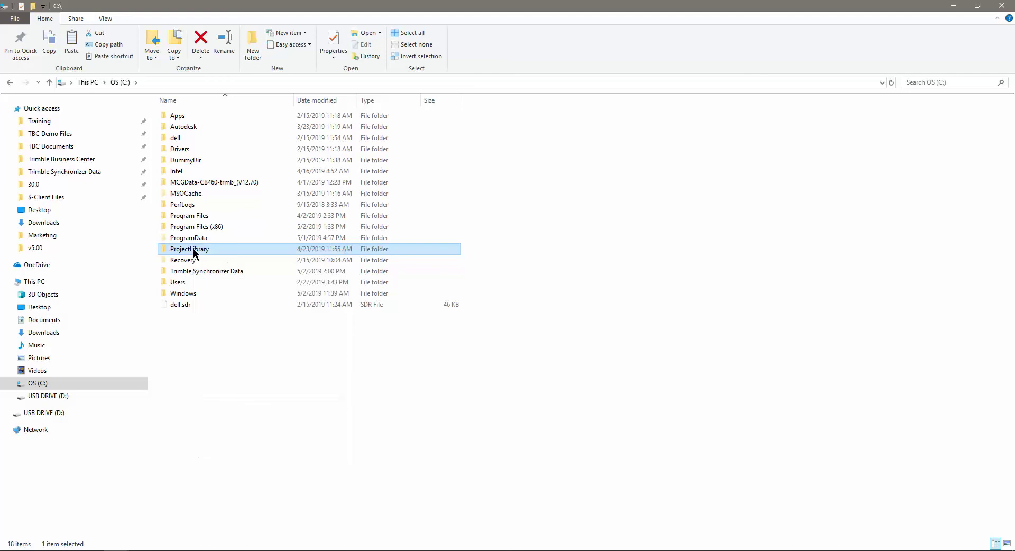
Paste the ProjectLibrary folder onto USB DRIVE (D:).
left_click(52, 398)
right_click(230, 202)
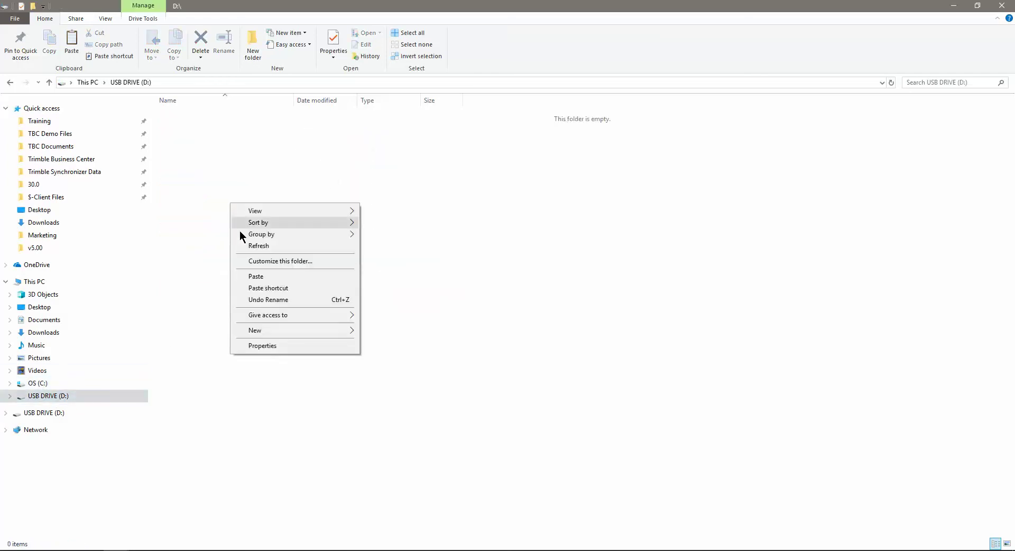
left_click(256, 277)
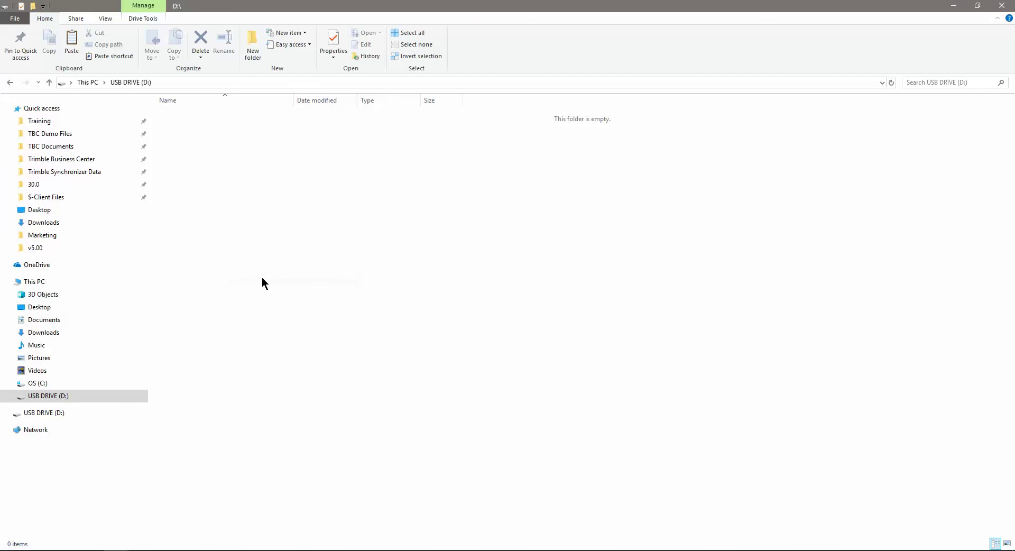